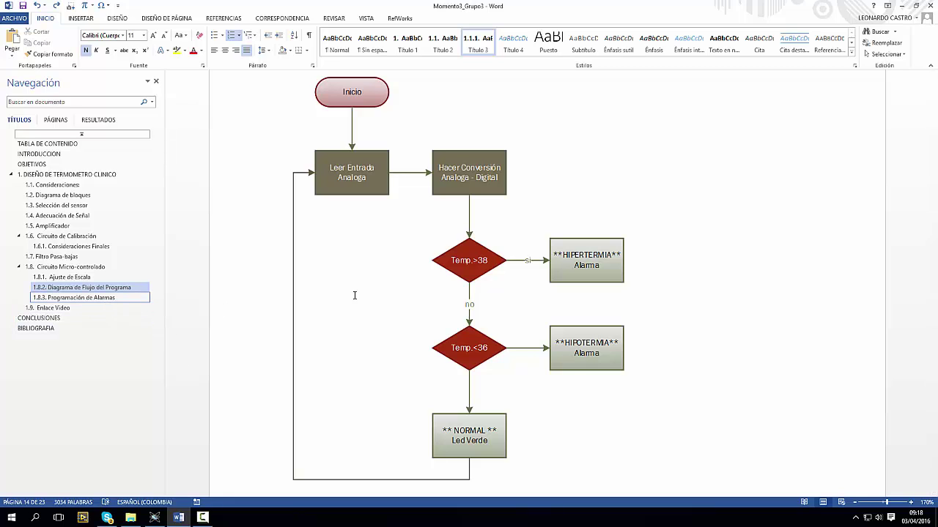
- Examine the alarm requirements, function declarations and port and LCD setup code in section 1.8.3 Programación de Alarmas
{"action": "scroll", "coordinate": [354, 295], "scroll_direction": "down", "scroll_amount": 10}
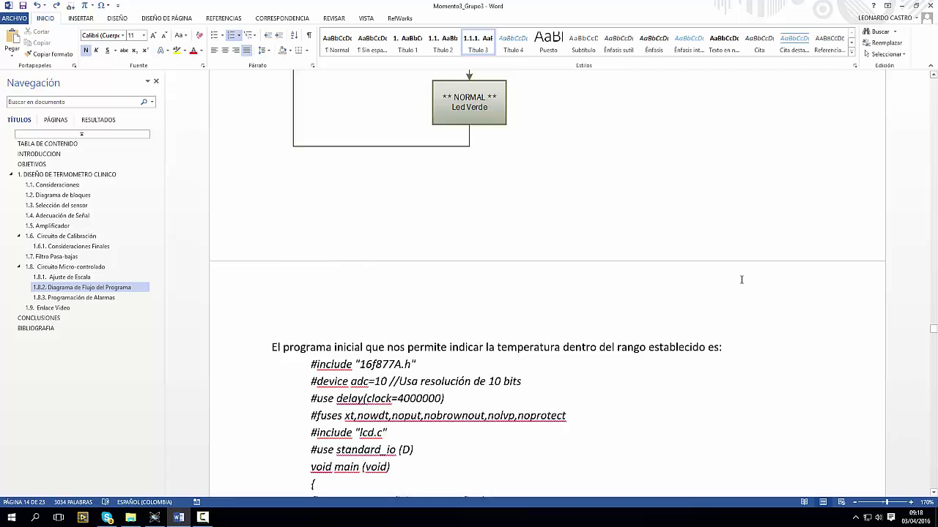
{"action": "left_click", "coordinate": [108, 298]}
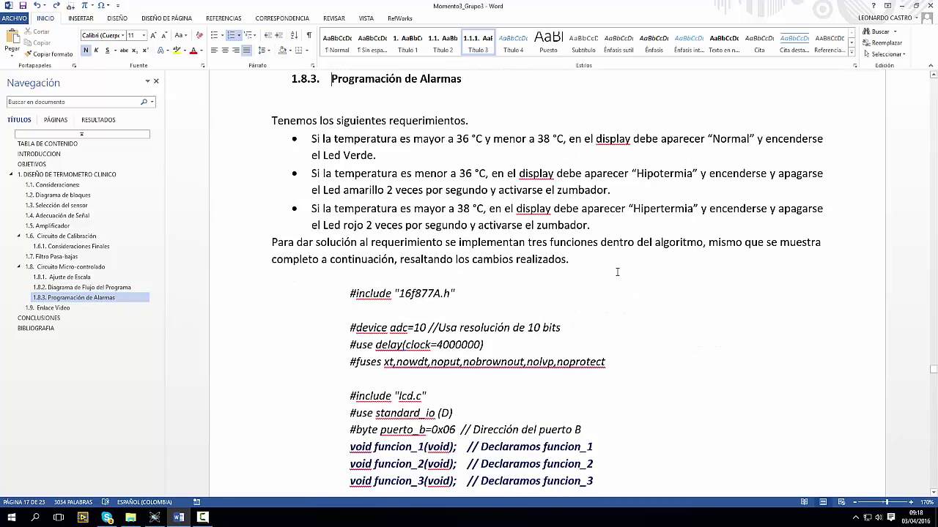
{"action": "scroll", "coordinate": [617, 272], "scroll_direction": "down", "scroll_amount": 3}
{"action": "scroll", "coordinate": [617, 272], "scroll_direction": "up", "scroll_amount": 3}
{"action": "scroll", "coordinate": [617, 275], "scroll_direction": "down", "scroll_amount": 4}
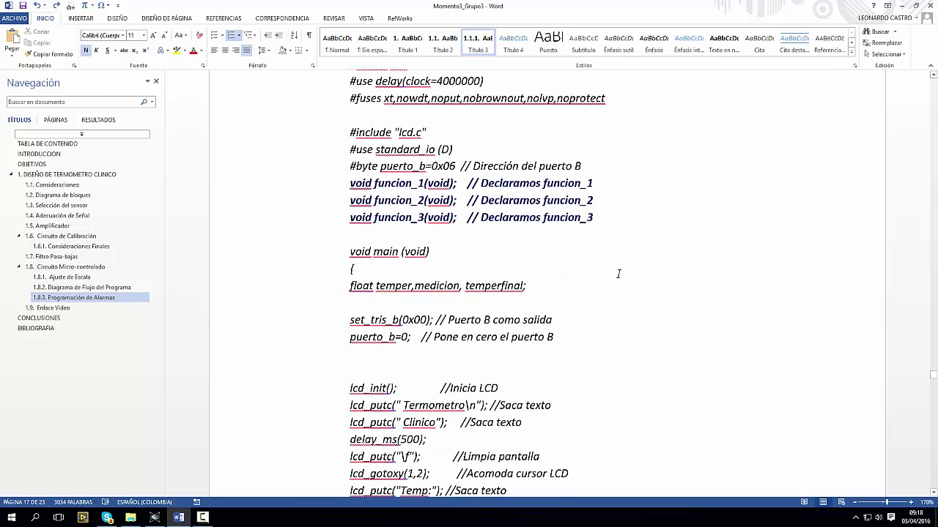
{"action": "left_click", "coordinate": [934, 74]}
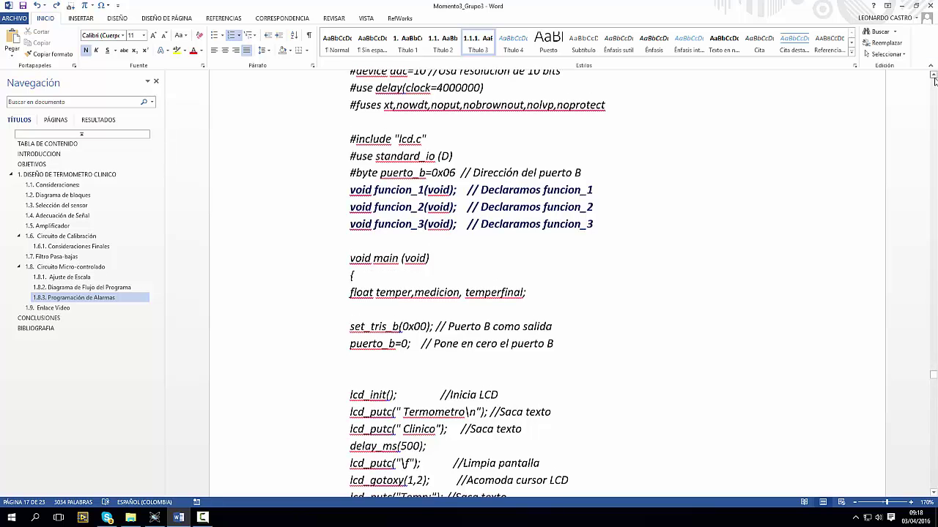
{"action": "scroll", "coordinate": [706, 207], "scroll_direction": "up", "scroll_amount": 1}
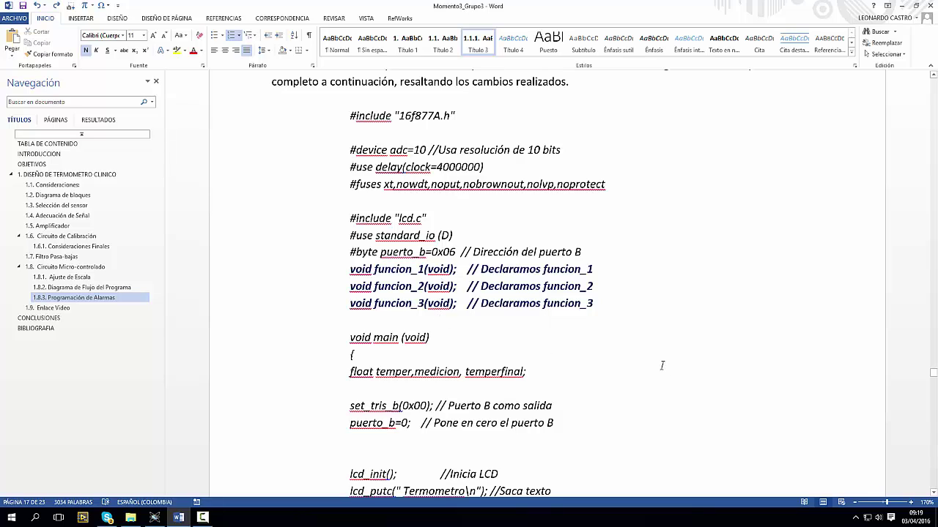
{"action": "left_click", "coordinate": [934, 492]}
{"action": "left_click", "coordinate": [933, 493]}
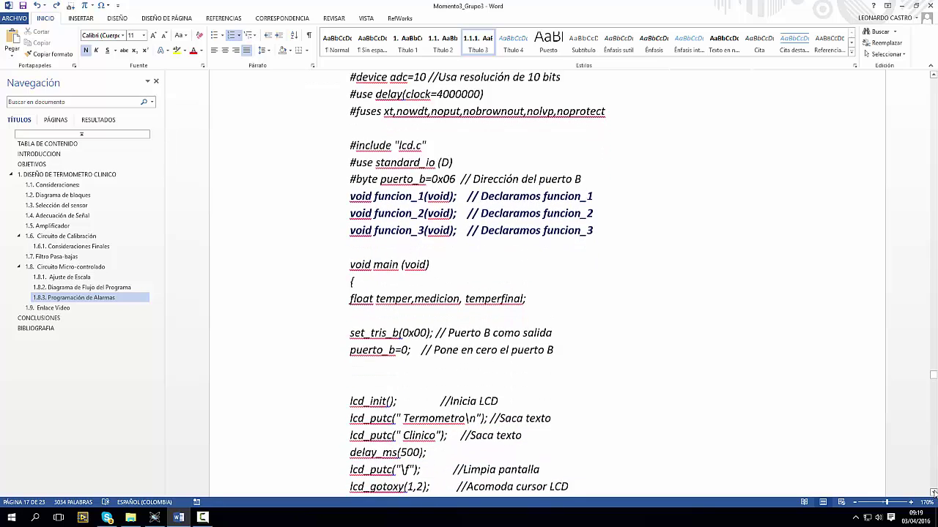
{"action": "left_click", "coordinate": [934, 493]}
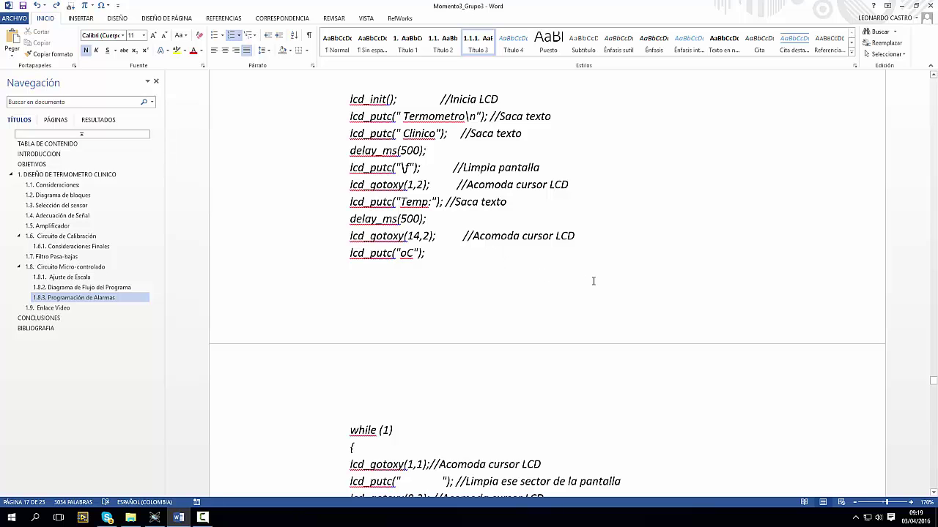
- Read the main while loop's code, covering the analog-to-digital conversion, scale adjustment and temperature conditions for the three functions
{"action": "scroll", "coordinate": [593, 281], "scroll_direction": "down", "scroll_amount": 5}
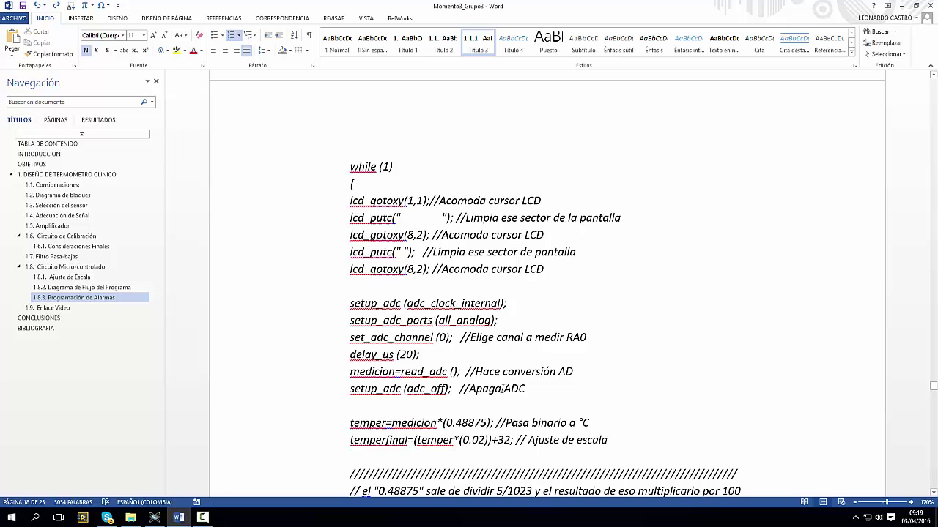
{"action": "left_click", "coordinate": [933, 493]}
{"action": "left_click_drag", "start_coordinate": [933, 493], "coordinate": [933, 495]}
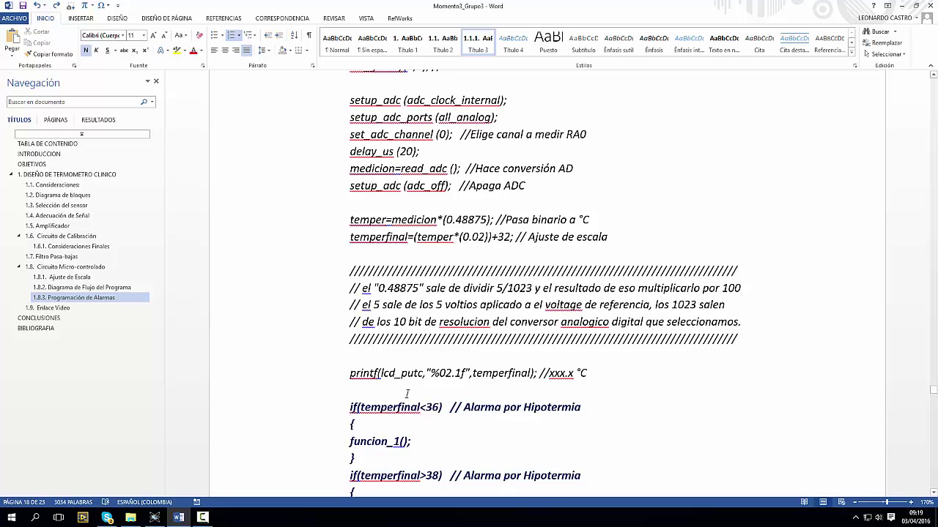
{"action": "left_click", "coordinate": [933, 492]}
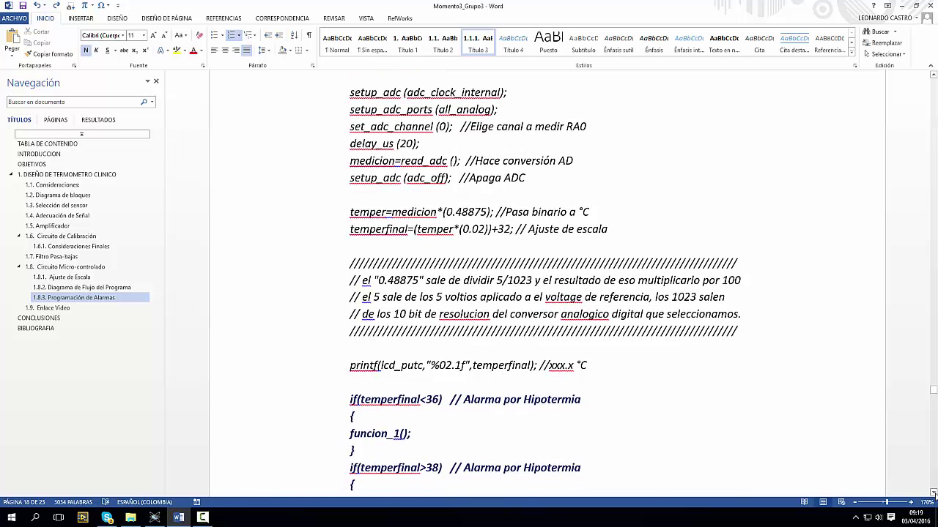
{"action": "left_click", "coordinate": [933, 493]}
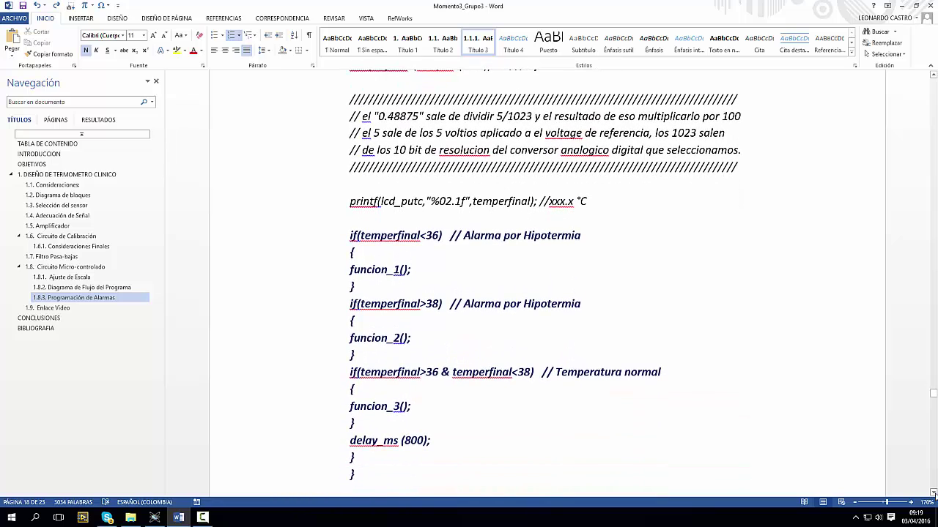
{"action": "left_click", "coordinate": [933, 493]}
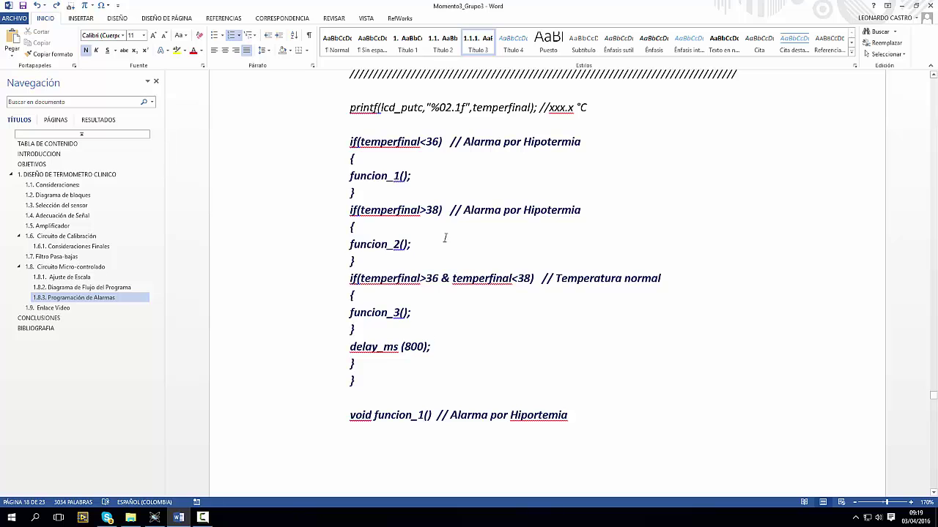
- Review the code of funcion_1, funcion_2 and funcion_3 and the simulation result figures that follow it
{"action": "scroll", "coordinate": [444, 217], "scroll_direction": "down", "scroll_amount": 3}
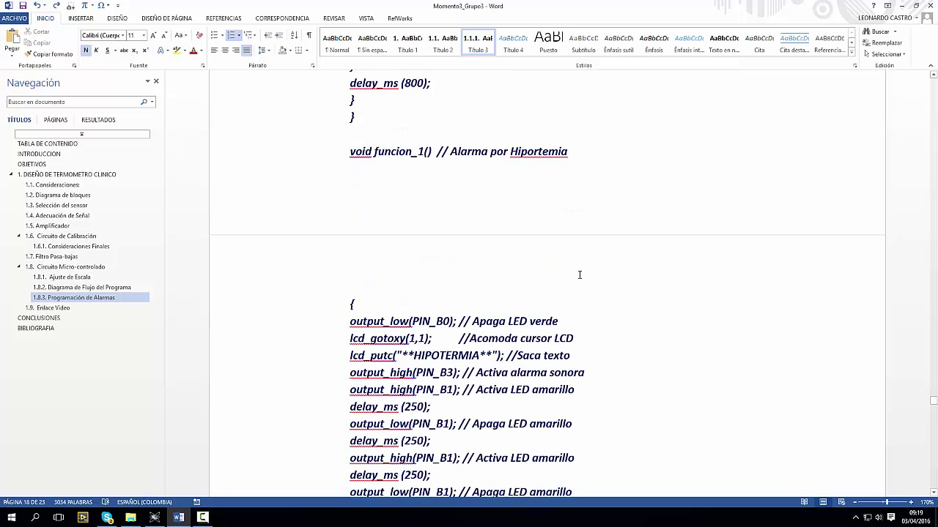
{"action": "scroll", "coordinate": [579, 275], "scroll_direction": "down", "scroll_amount": 4}
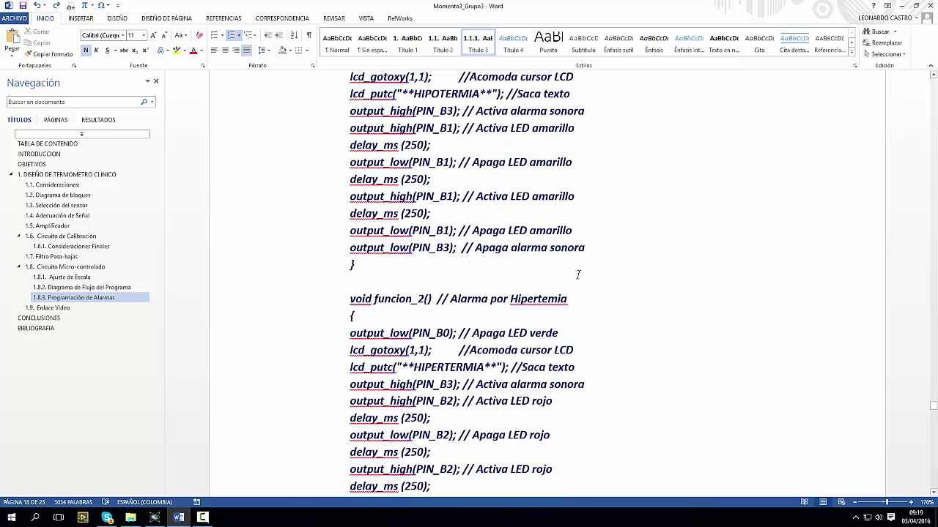
{"action": "scroll", "coordinate": [579, 274], "scroll_direction": "up", "scroll_amount": 2}
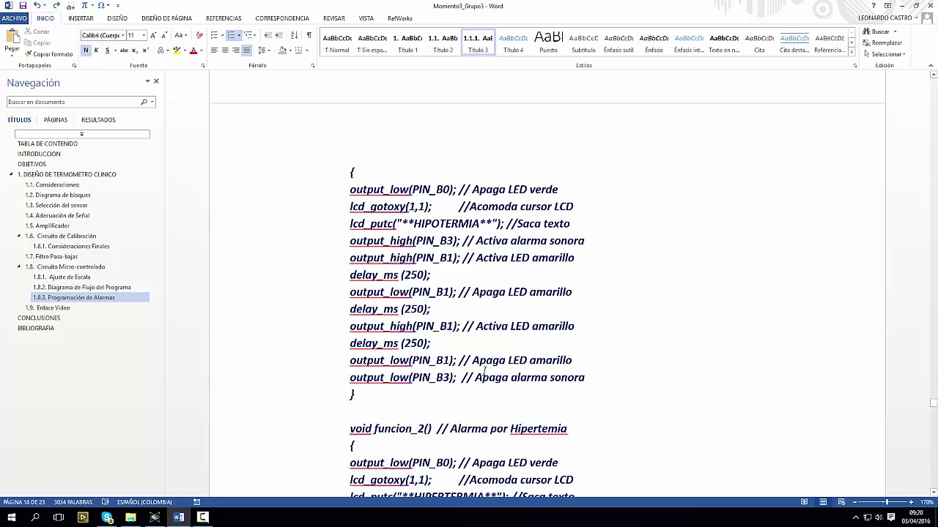
{"action": "scroll", "coordinate": [484, 371], "scroll_direction": "down", "scroll_amount": 10}
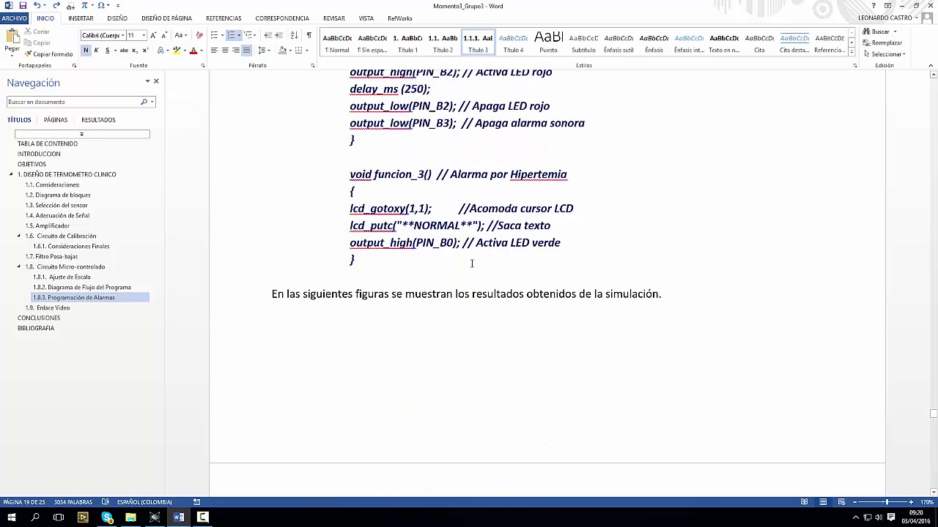
{"action": "scroll", "coordinate": [471, 264], "scroll_direction": "down", "scroll_amount": 10}
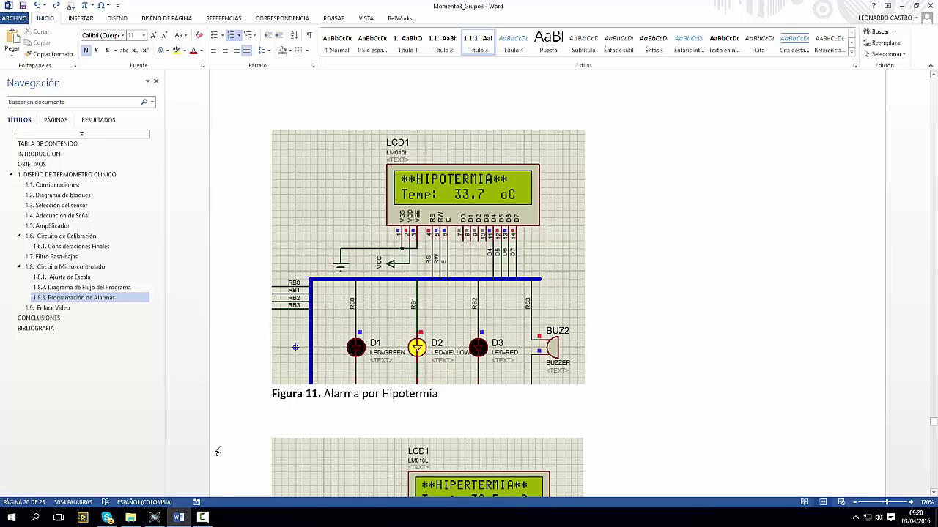
- Switch to the Proteus schematic and examine the signal conditioning and amplifier stages around U1:A and U1:B
{"action": "left_click", "coordinate": [154, 518]}
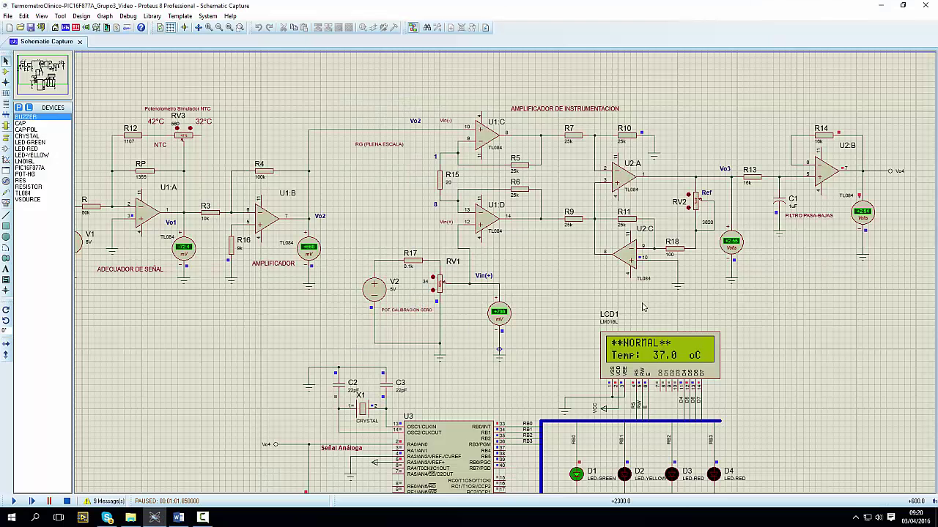
{"action": "left_click", "coordinate": [229, 27]}
{"action": "left_click", "coordinate": [240, 27]}
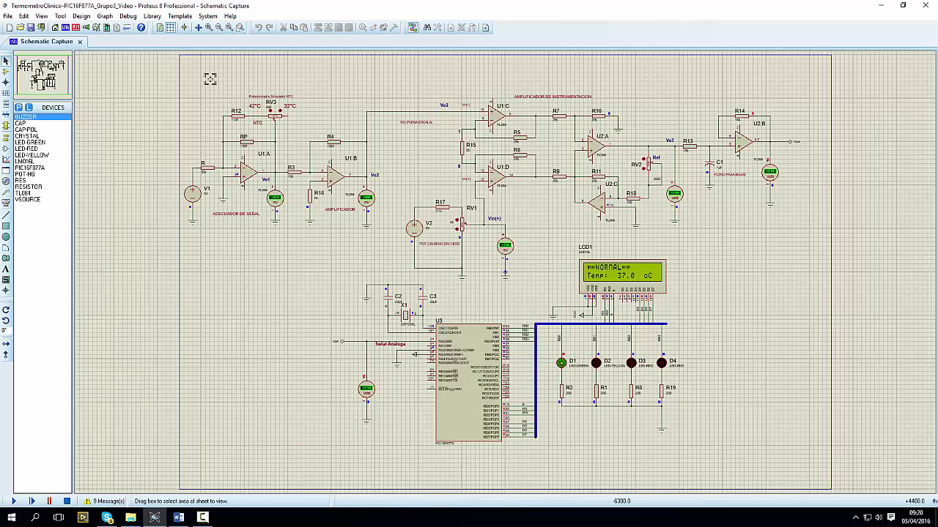
{"action": "left_click_drag", "start_coordinate": [183, 67], "coordinate": [318, 247]}
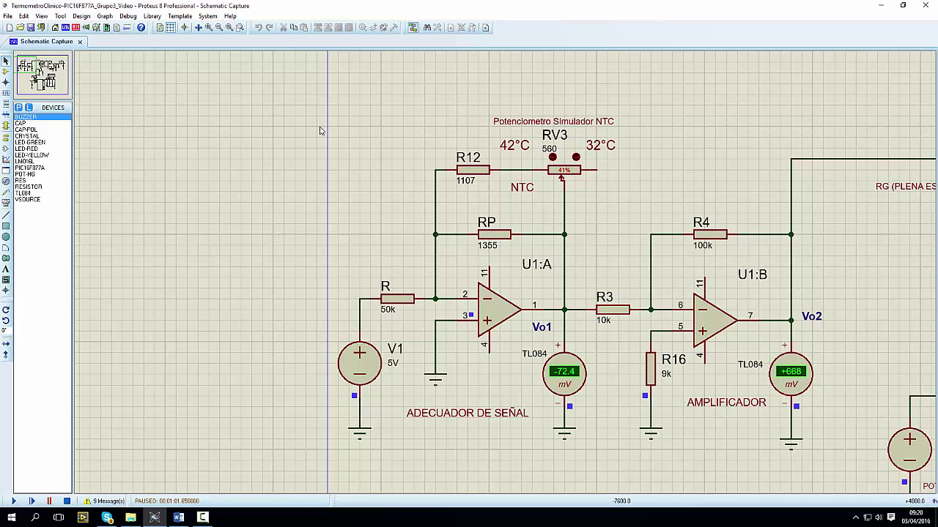
- Examine the instrumentation amplifier, the zero calibration circuit and the low-pass filter up to output Vo4
{"action": "left_click", "coordinate": [239, 28]}
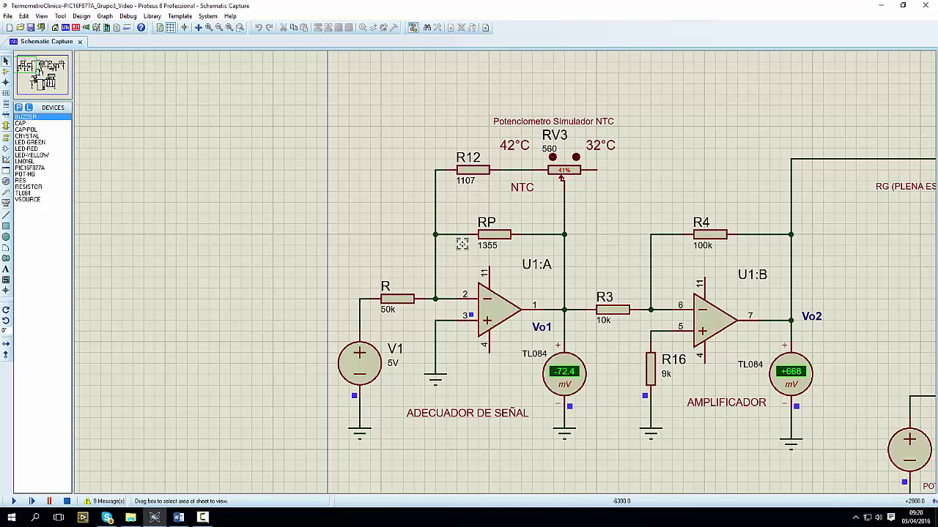
{"action": "left_click", "coordinate": [229, 27]}
{"action": "left_click_drag", "start_coordinate": [381, 78], "coordinate": [809, 311]}
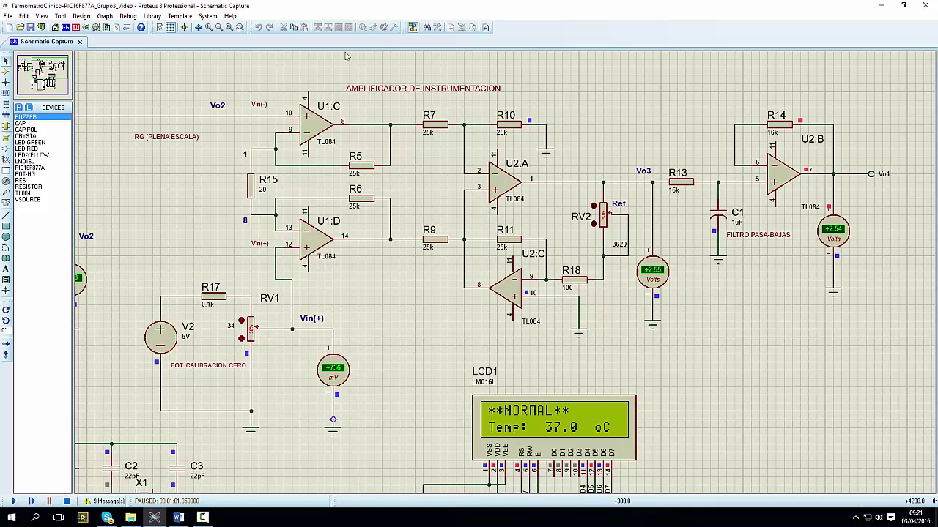
- Inspect the PIC16F877A microcontroller section with its crystal, analog input, LCD connections and indicator LEDs
{"action": "left_click", "coordinate": [228, 27]}
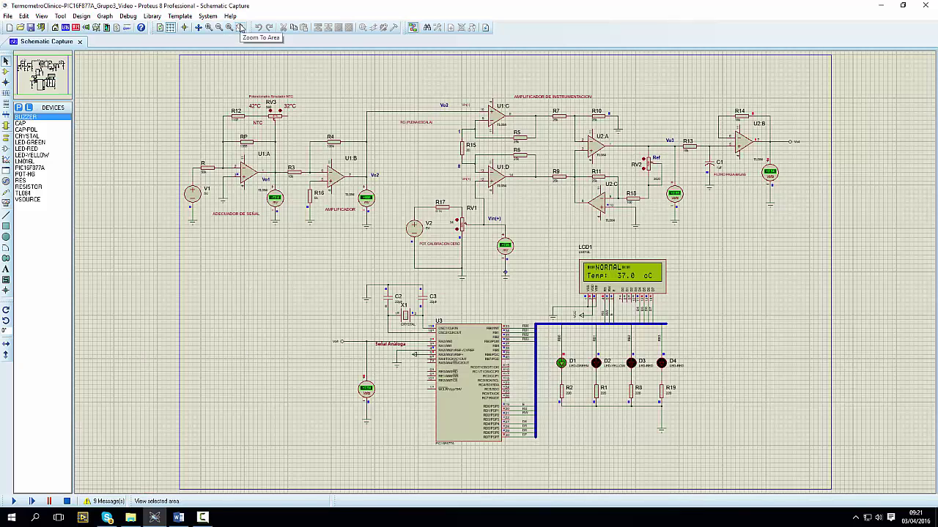
{"action": "left_click", "coordinate": [239, 27]}
{"action": "left_click_drag", "start_coordinate": [304, 269], "coordinate": [734, 485]}
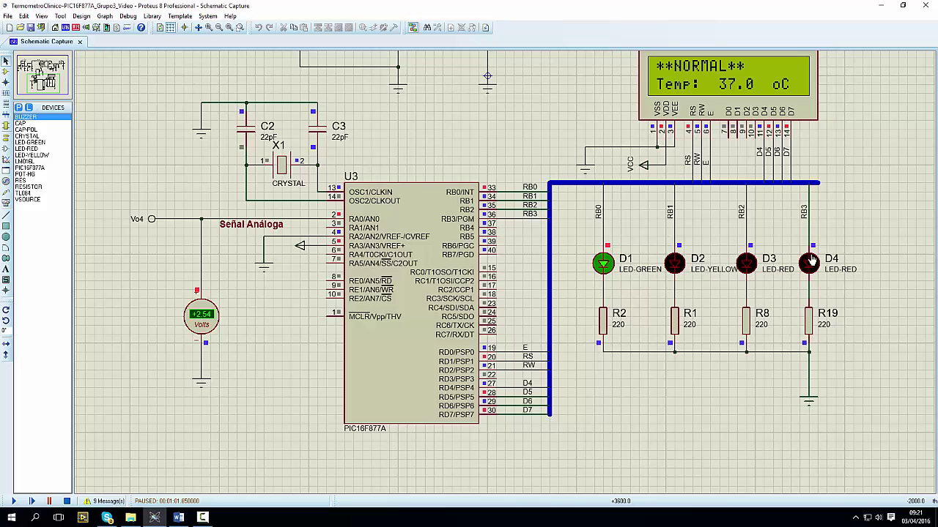
- Resume the paused simulation with the analog stages, LCD and indicator LEDs in view
{"action": "left_click", "coordinate": [230, 29]}
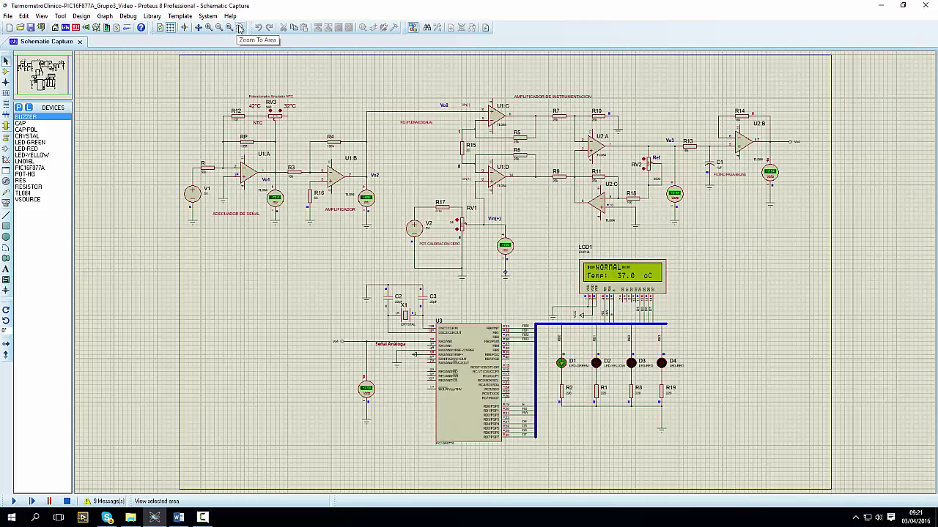
{"action": "left_click_drag", "start_coordinate": [249, 66], "coordinate": [695, 323]}
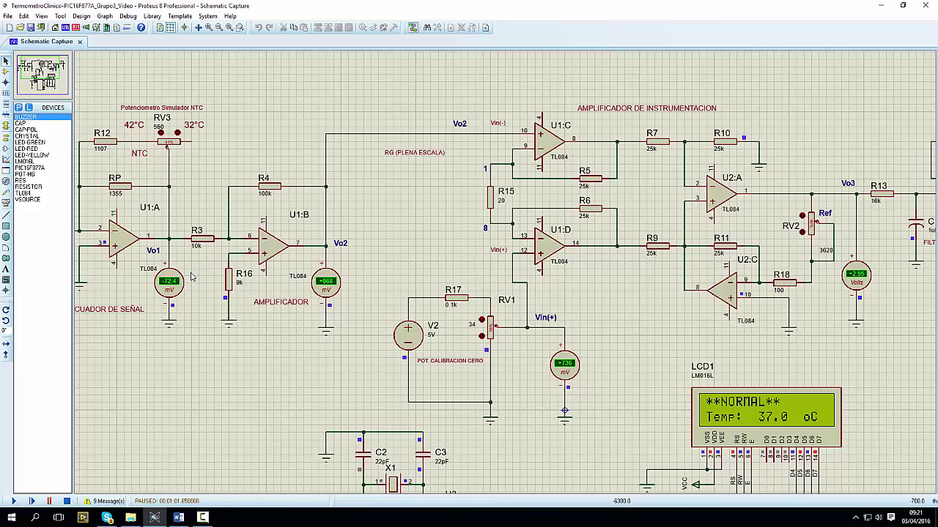
{"action": "left_click", "coordinate": [230, 28]}
{"action": "left_click", "coordinate": [239, 28]}
{"action": "left_click_drag", "start_coordinate": [232, 65], "coordinate": [699, 411]}
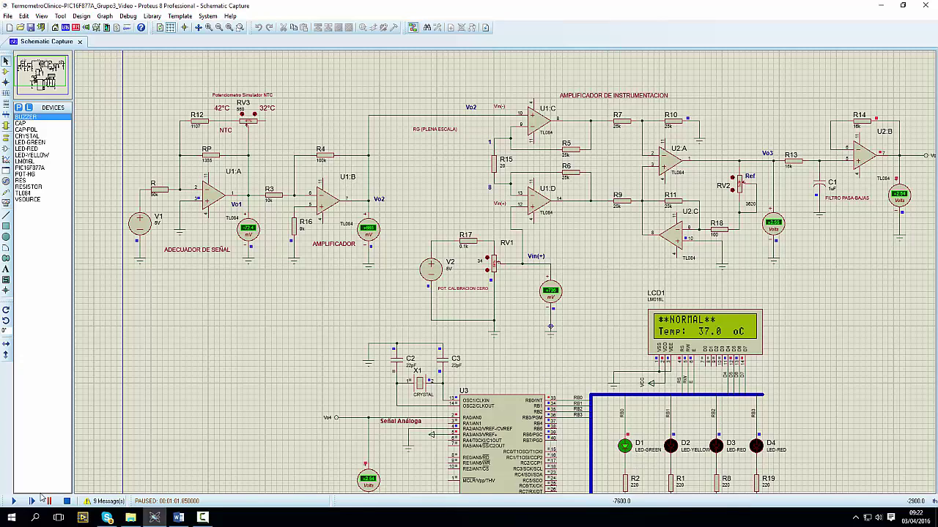
{"action": "left_click", "coordinate": [13, 501]}
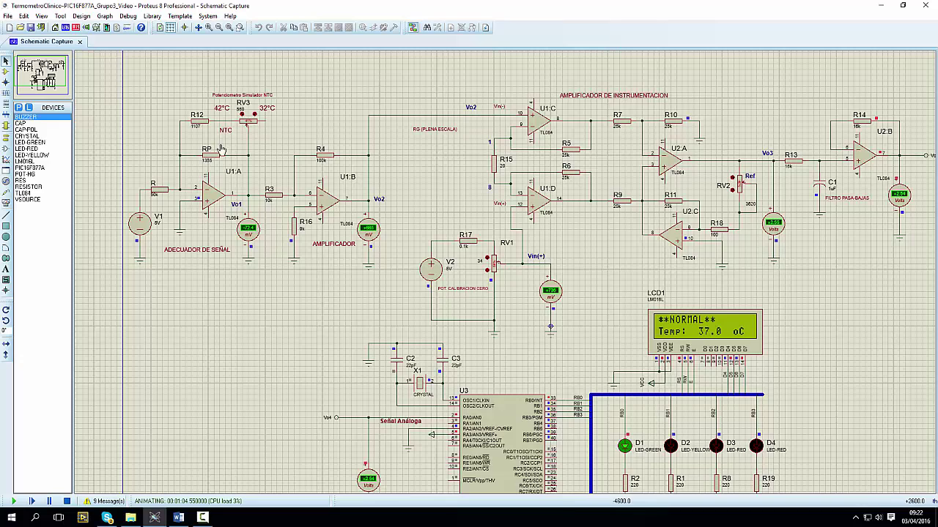
- Test the alarms by moving potentiometer RV3 to its 42°C end, to its 32°C end, and back to 40%
{"action": "left_click", "coordinate": [247, 124]}
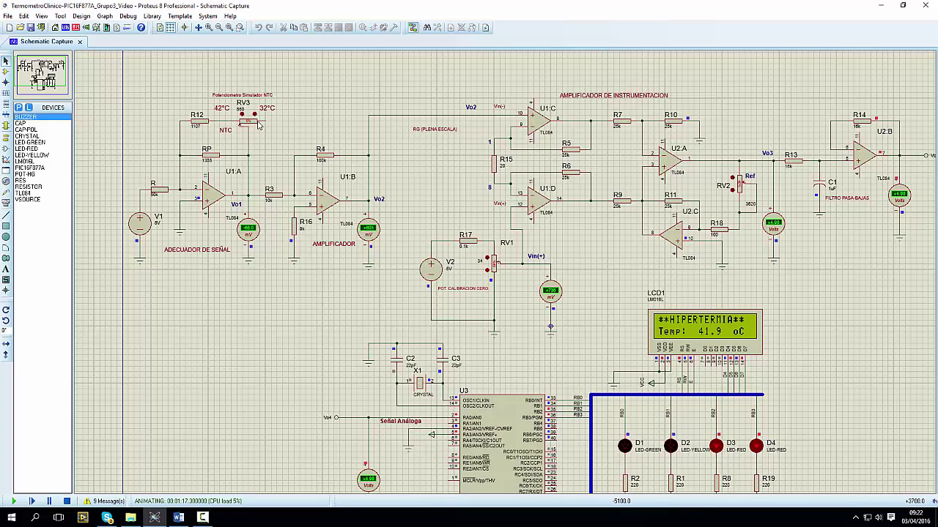
{"action": "left_click_drag", "start_coordinate": [247, 123], "coordinate": [264, 127]}
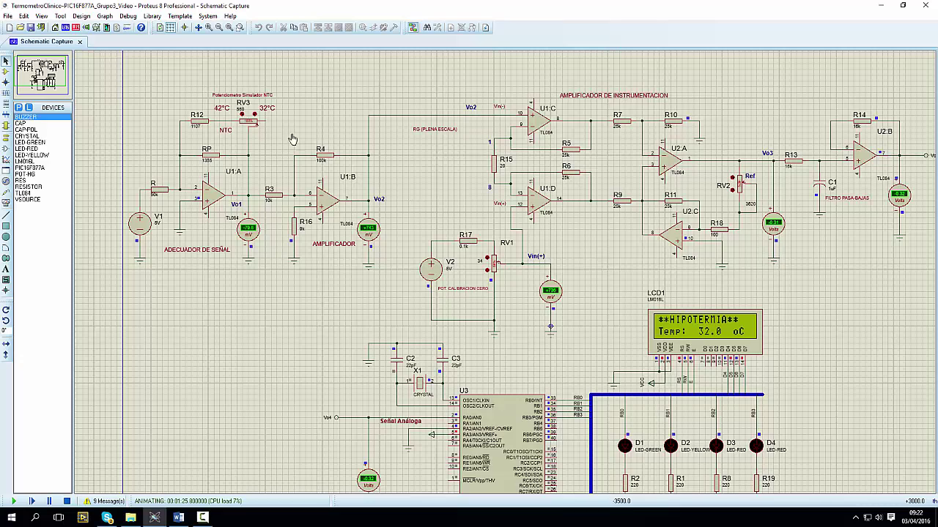
{"action": "left_click", "coordinate": [250, 123]}
{"action": "left_click", "coordinate": [244, 117]}
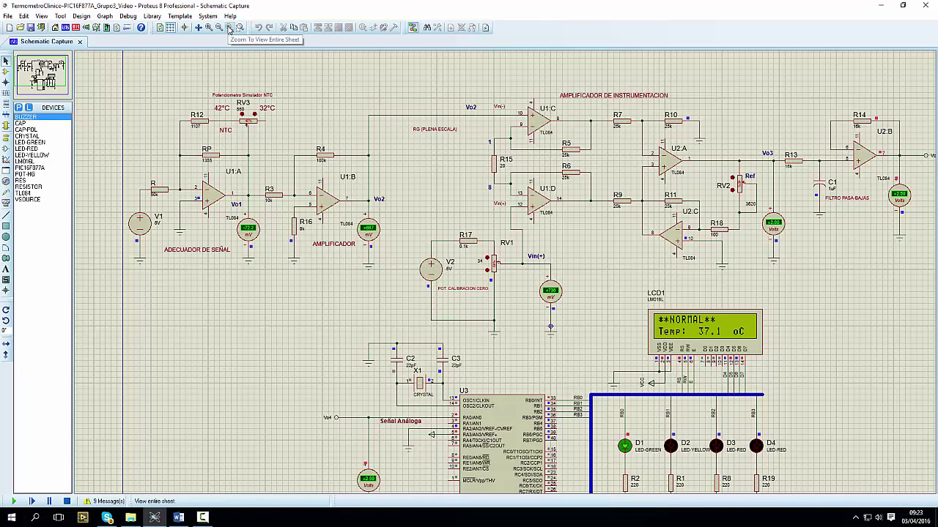
- Set RV3 to 100% and adjust the zero calibration potentiometer RV1 until Vin(+) matches Vo2 at +749 mV
{"action": "left_click", "coordinate": [236, 27]}
{"action": "left_click", "coordinate": [238, 27]}
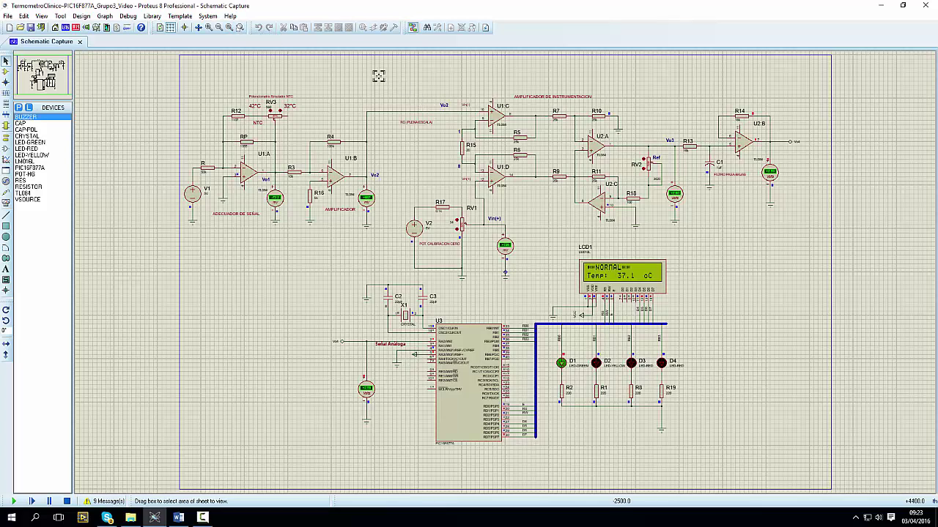
{"action": "left_click_drag", "start_coordinate": [377, 76], "coordinate": [235, 56]}
{"action": "left_click", "coordinate": [229, 27]}
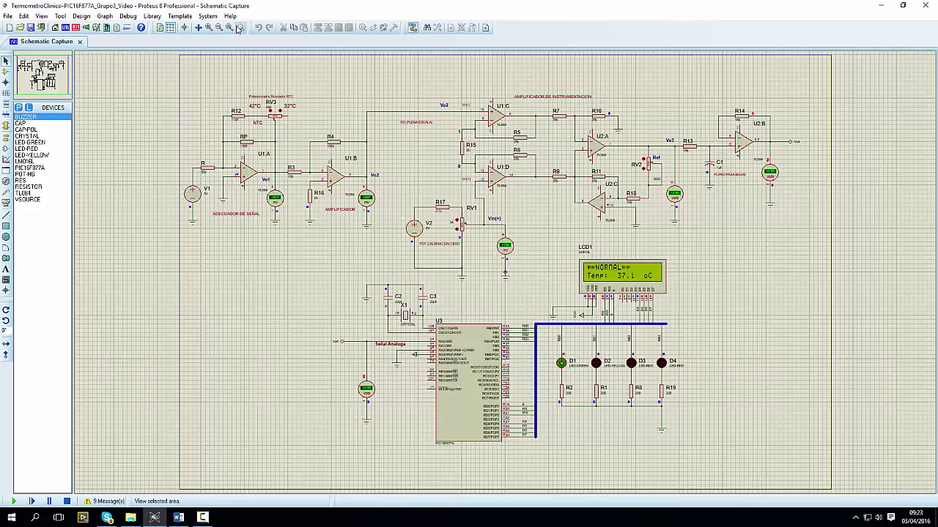
{"action": "left_click_drag", "start_coordinate": [249, 64], "coordinate": [697, 268]}
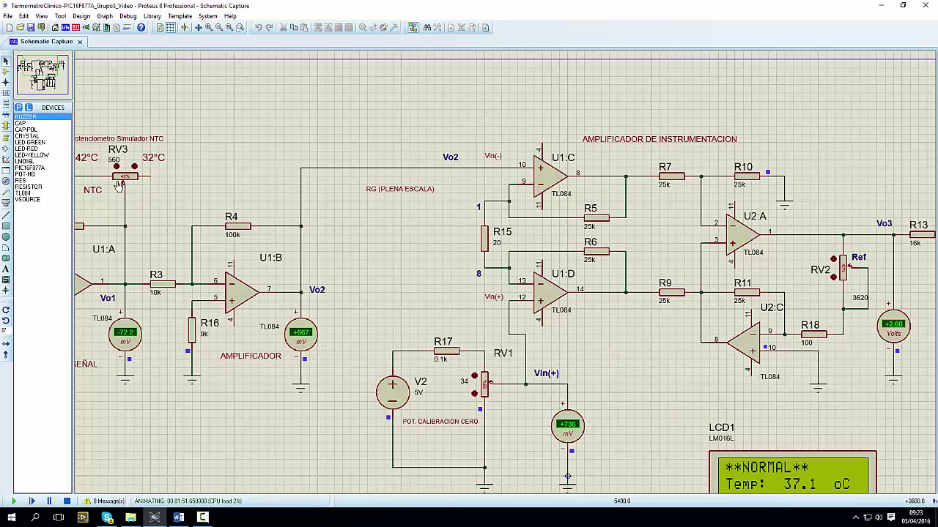
{"action": "left_click_drag", "start_coordinate": [124, 181], "coordinate": [144, 180]}
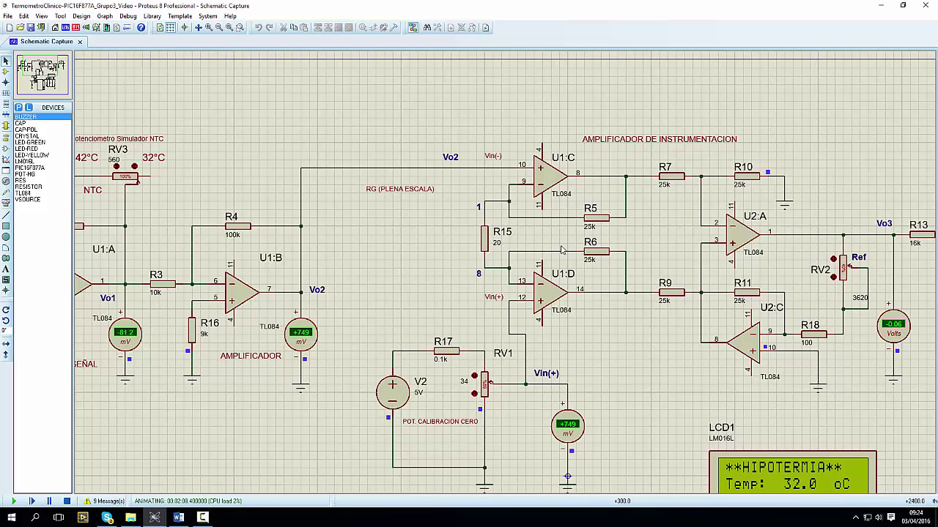
- Calibrate full scale with RV3 at 0% by adjusting RV2 until Vo3 reads +4.96 V, and return RV3 toward mid-travel
{"action": "left_click_drag", "start_coordinate": [131, 182], "coordinate": [98, 189]}
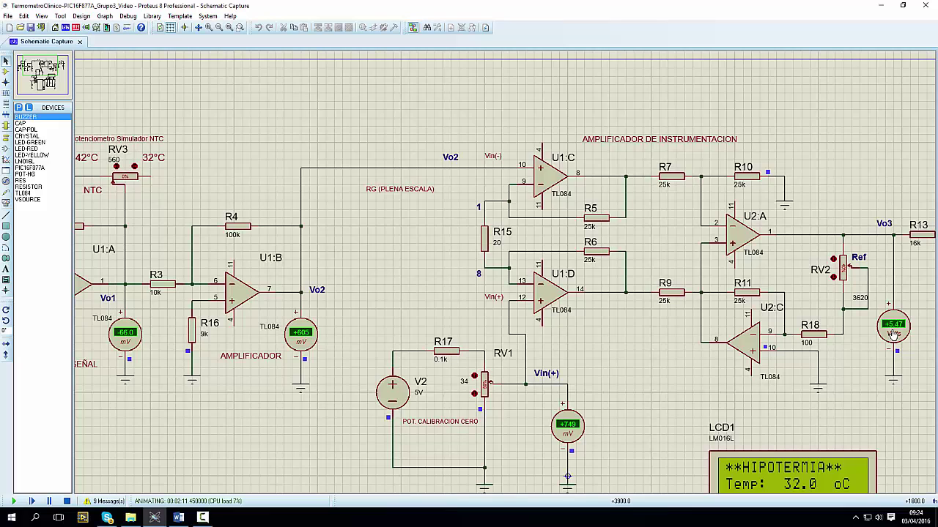
{"action": "left_click", "coordinate": [834, 278]}
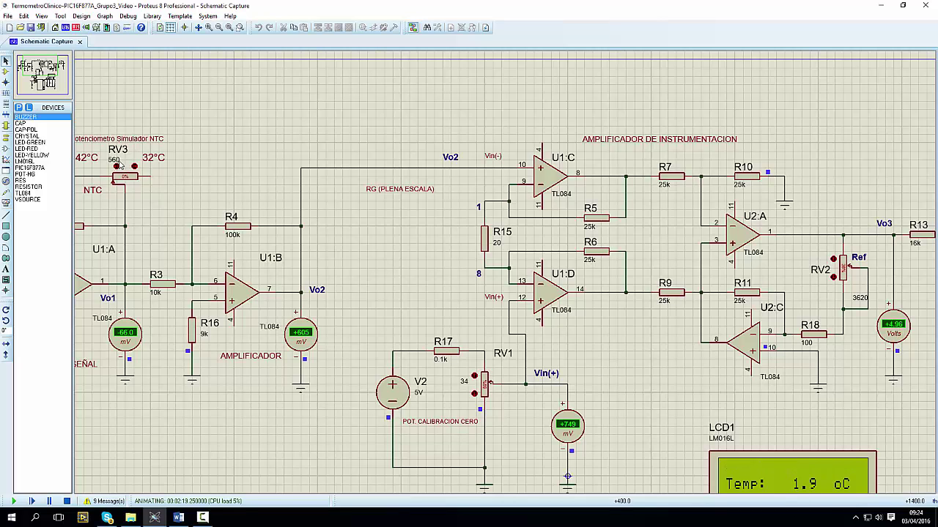
{"action": "left_click", "coordinate": [126, 182]}
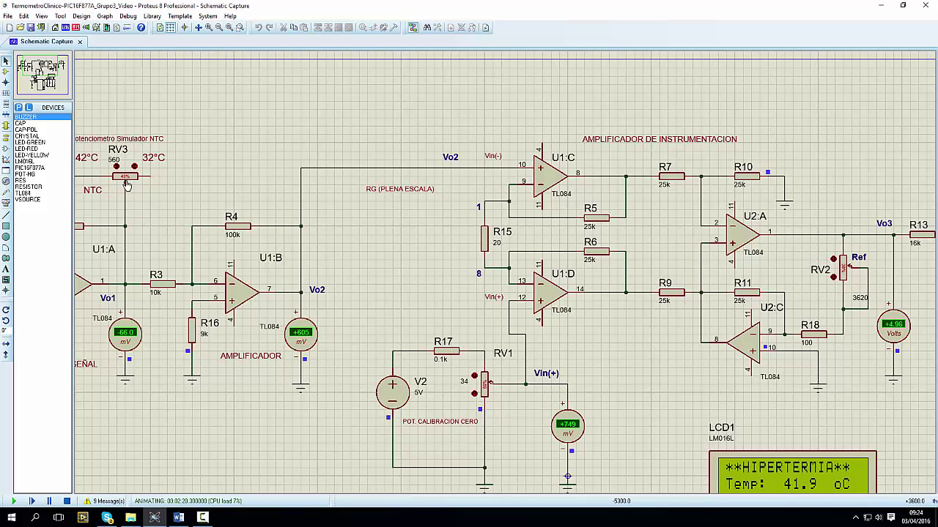